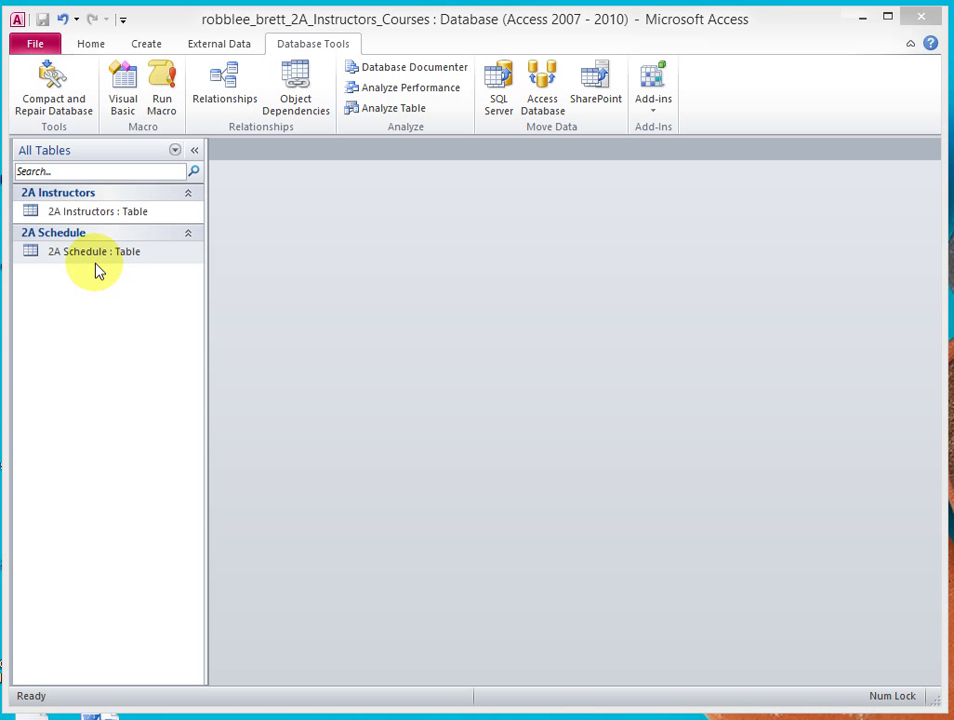
Open the 2A Instructors table and scroll across its columns to College E-mail and back
{"action": "double_click", "coordinate": [98, 212]}
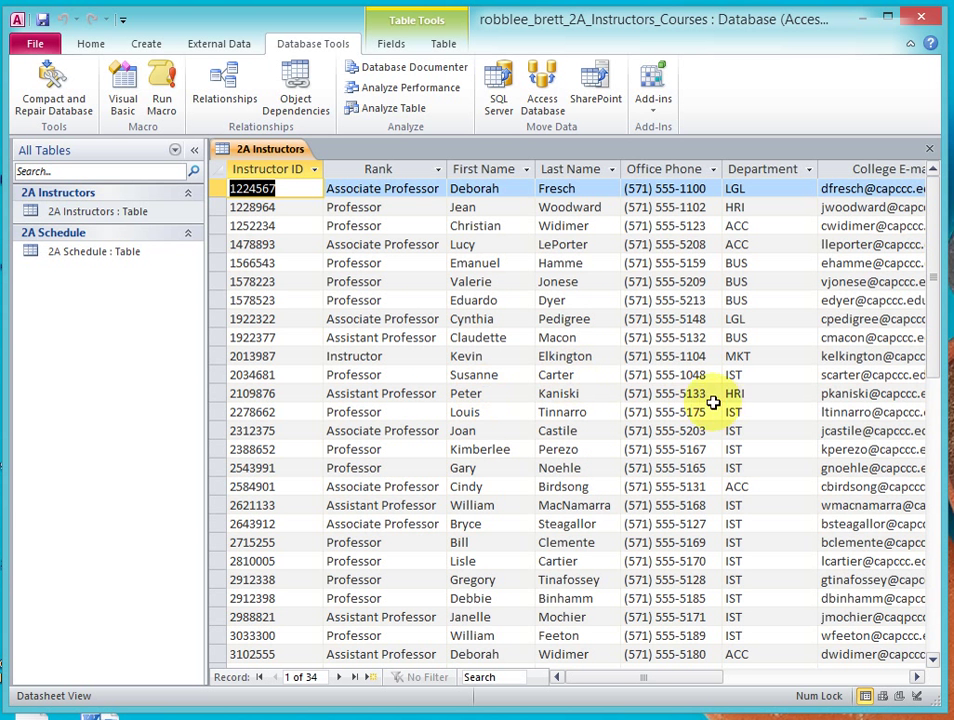
{"action": "left_click", "coordinate": [823, 679]}
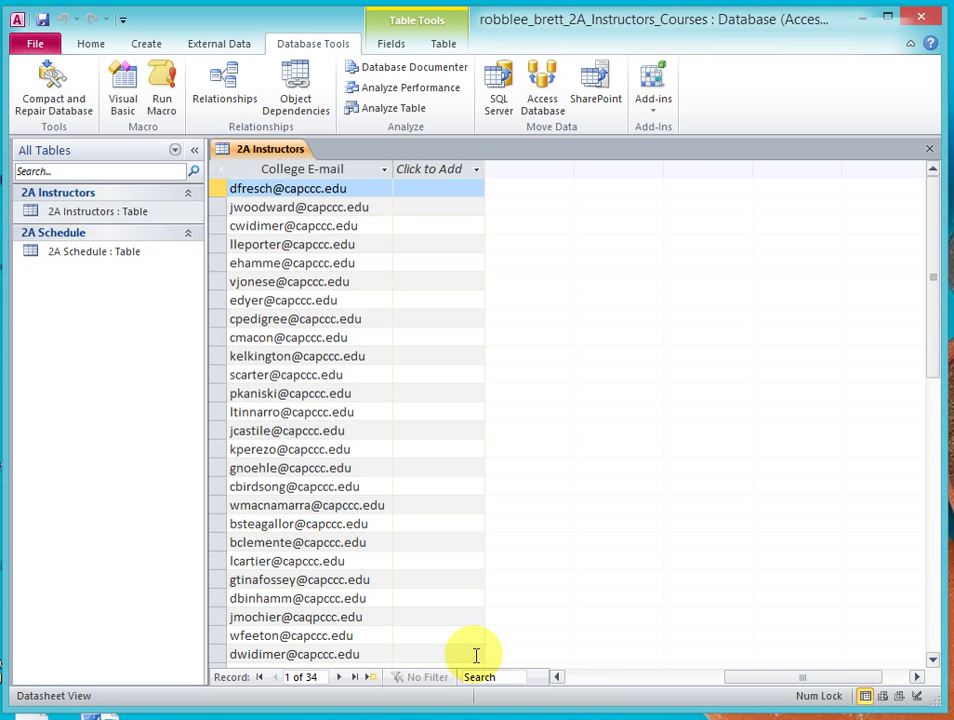
{"action": "left_click", "coordinate": [600, 679]}
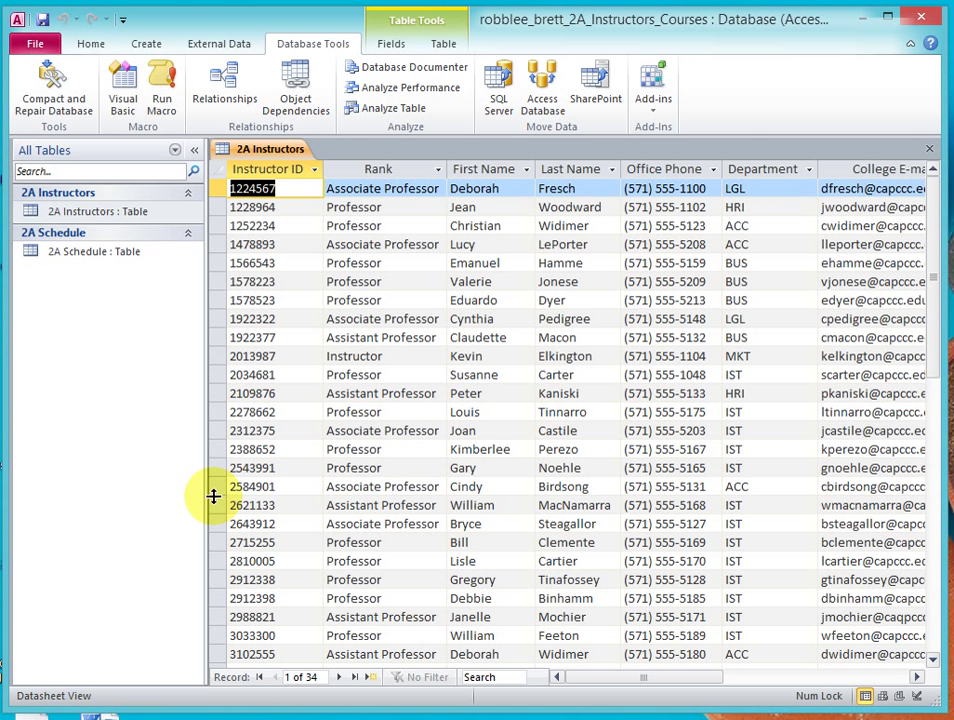
Review the 241-record 2A Schedule table through its Session column, then close it
{"action": "double_click", "coordinate": [77, 254]}
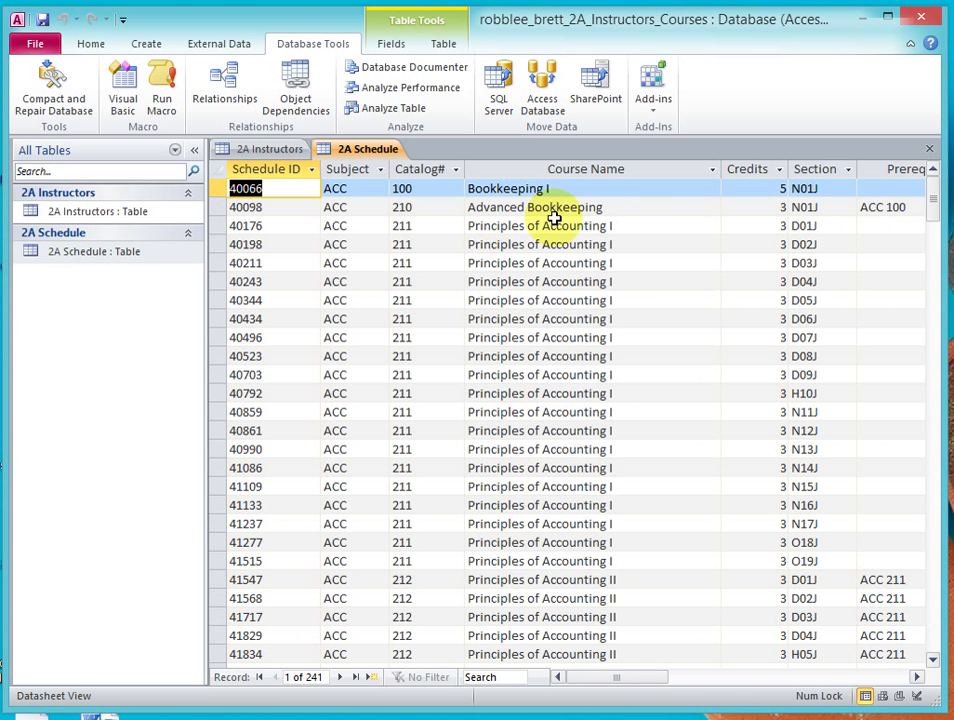
{"action": "left_click", "coordinate": [808, 679]}
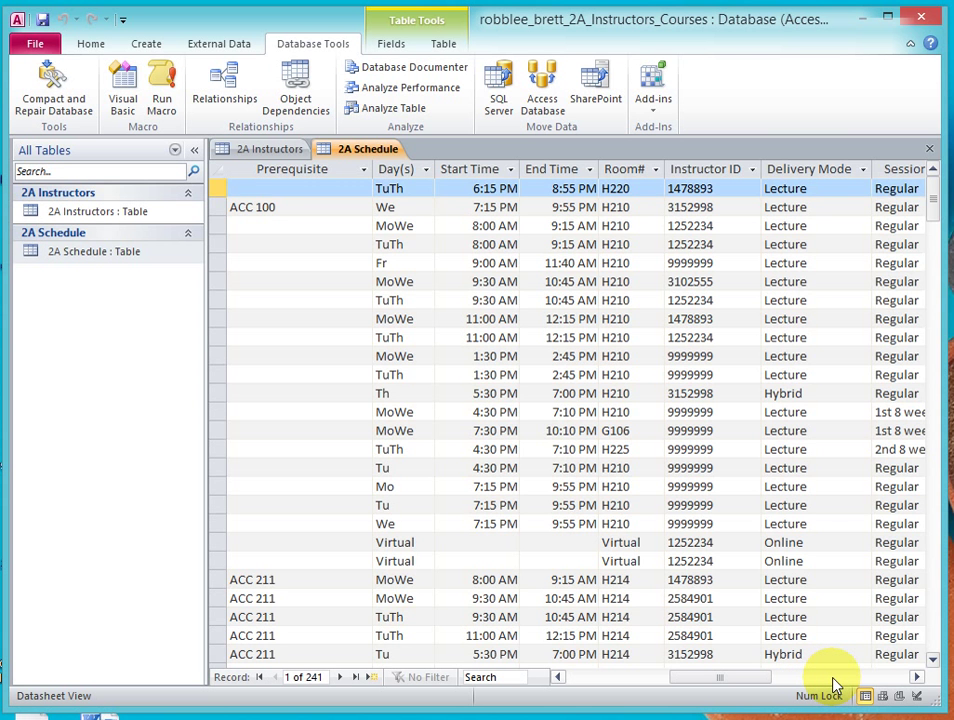
{"action": "left_click", "coordinate": [835, 684]}
{"action": "left_click", "coordinate": [689, 686]}
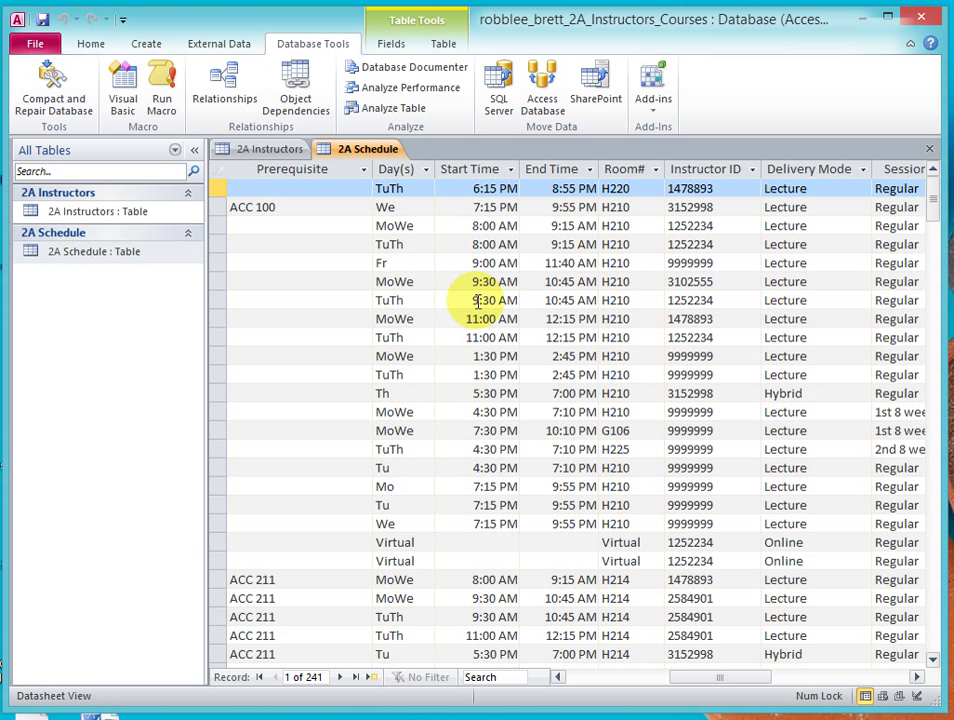
{"action": "left_click", "coordinate": [271, 153]}
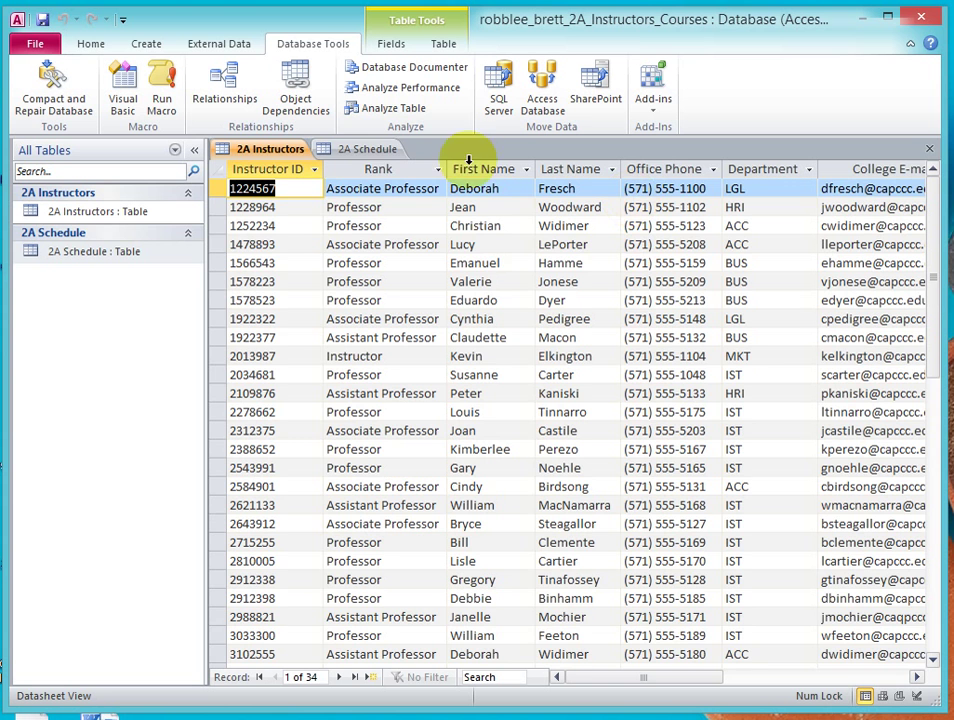
{"action": "left_click", "coordinate": [366, 150]}
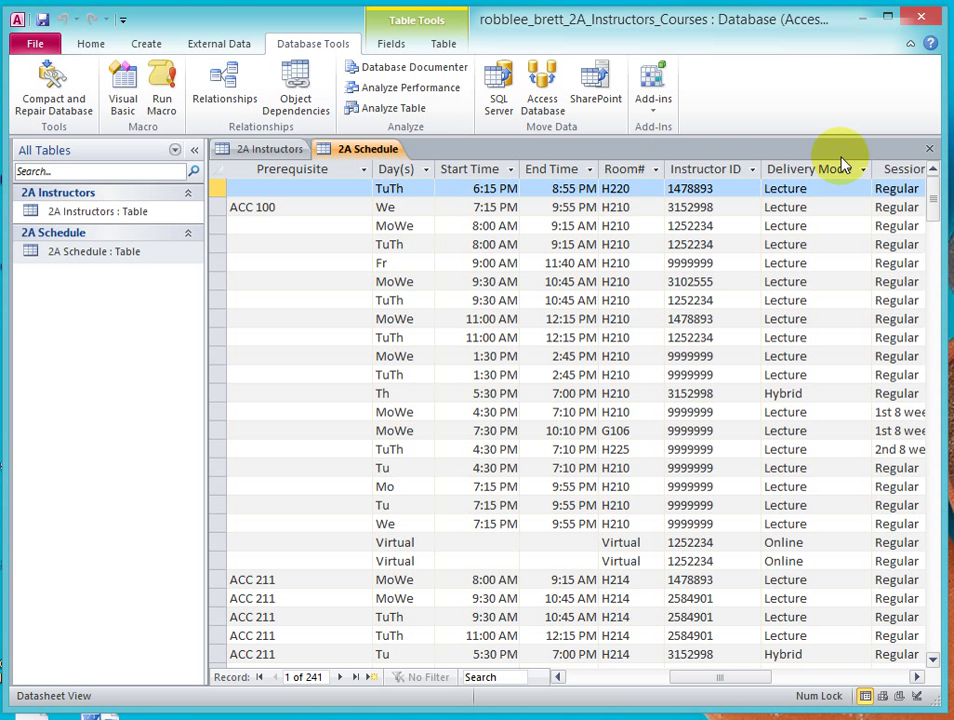
{"action": "left_click", "coordinate": [928, 149]}
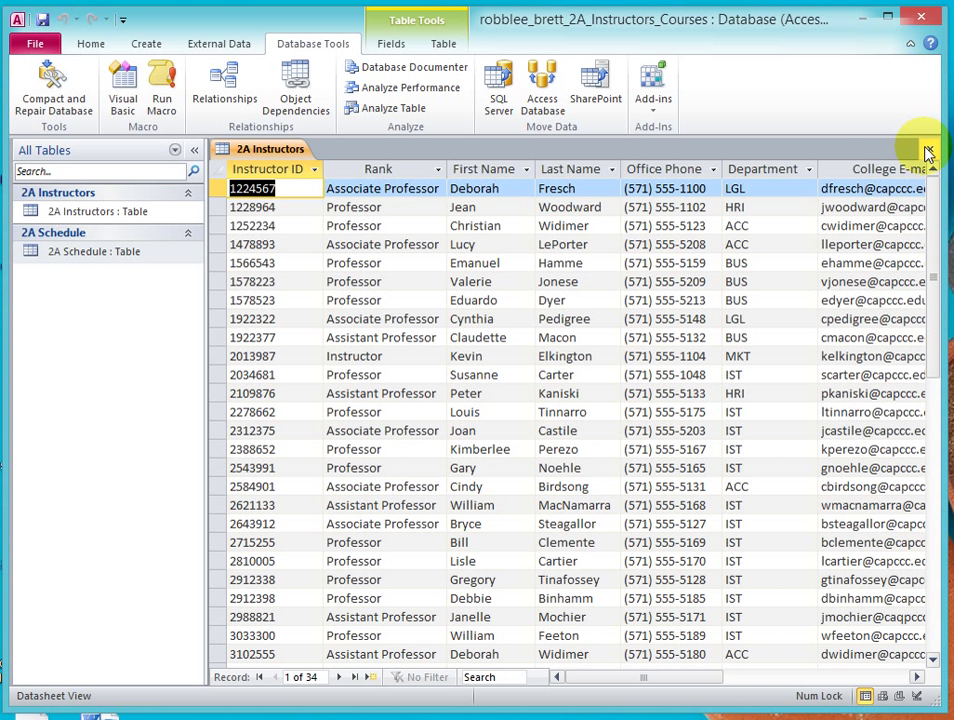
Close 2A Instructors and drag its Instructor ID onto 2A Schedule's Instructor ID in Relationships
{"action": "left_click", "coordinate": [928, 151]}
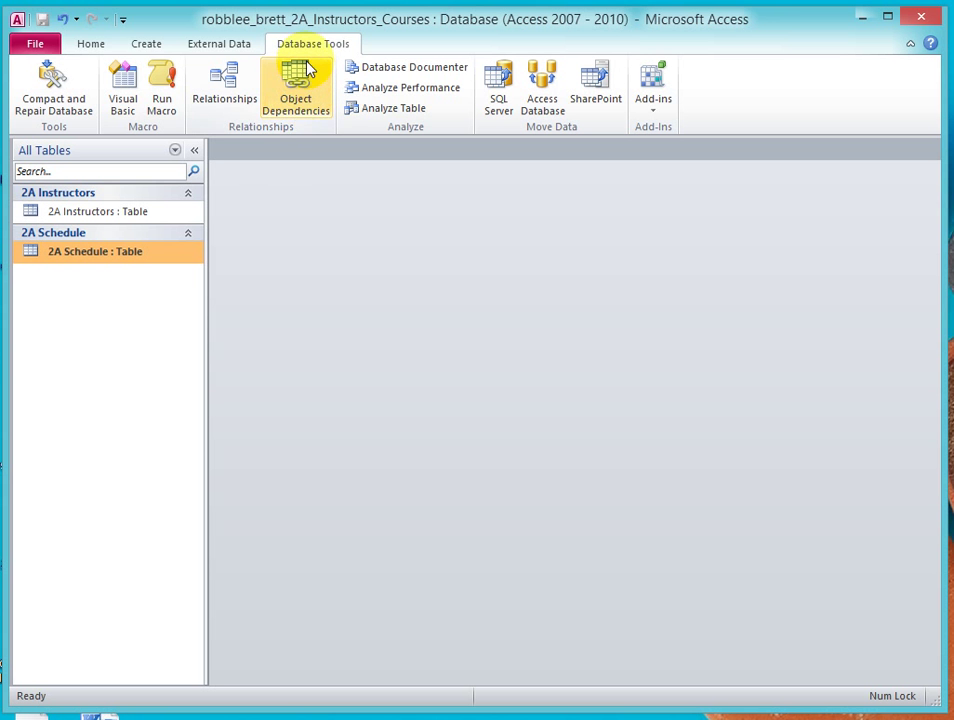
{"action": "left_click", "coordinate": [228, 84]}
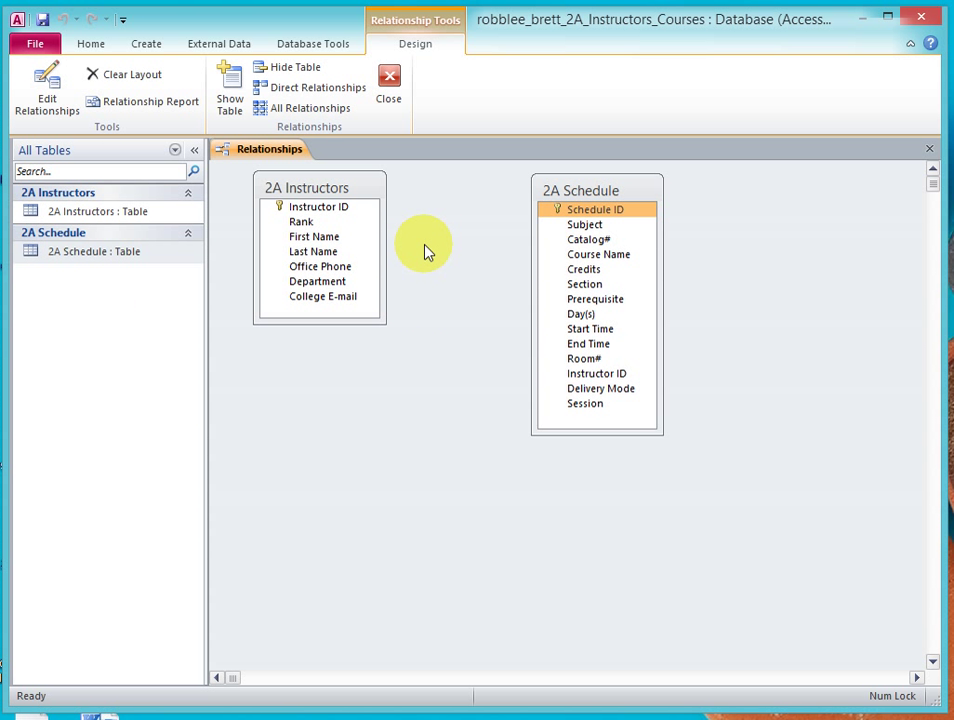
{"action": "left_click", "coordinate": [322, 208]}
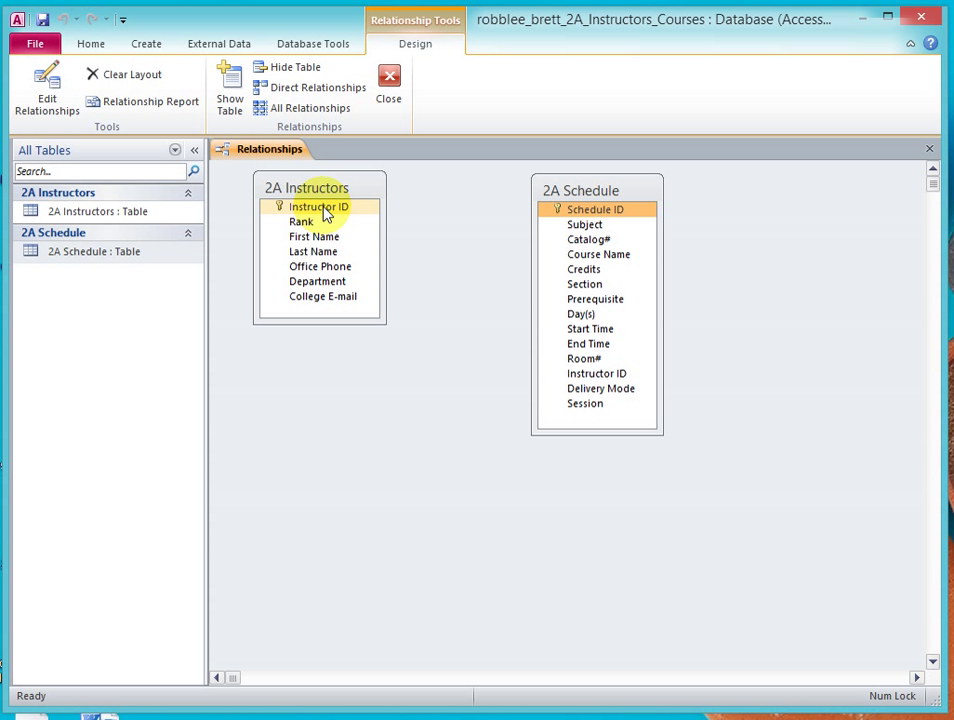
{"action": "left_click", "coordinate": [326, 214]}
{"action": "left_click_drag", "start_coordinate": [324, 214], "coordinate": [587, 376]}
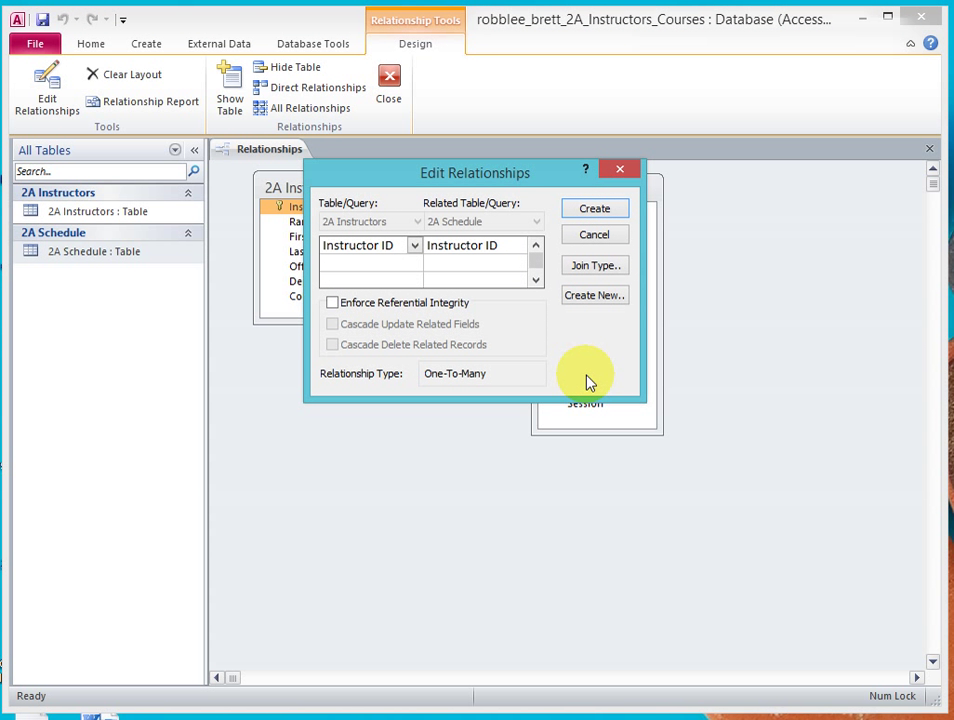
Enforce referential integrity and create the one-to-many Instructor ID relationship
{"action": "left_click_drag", "start_coordinate": [505, 181], "coordinate": [432, 456]}
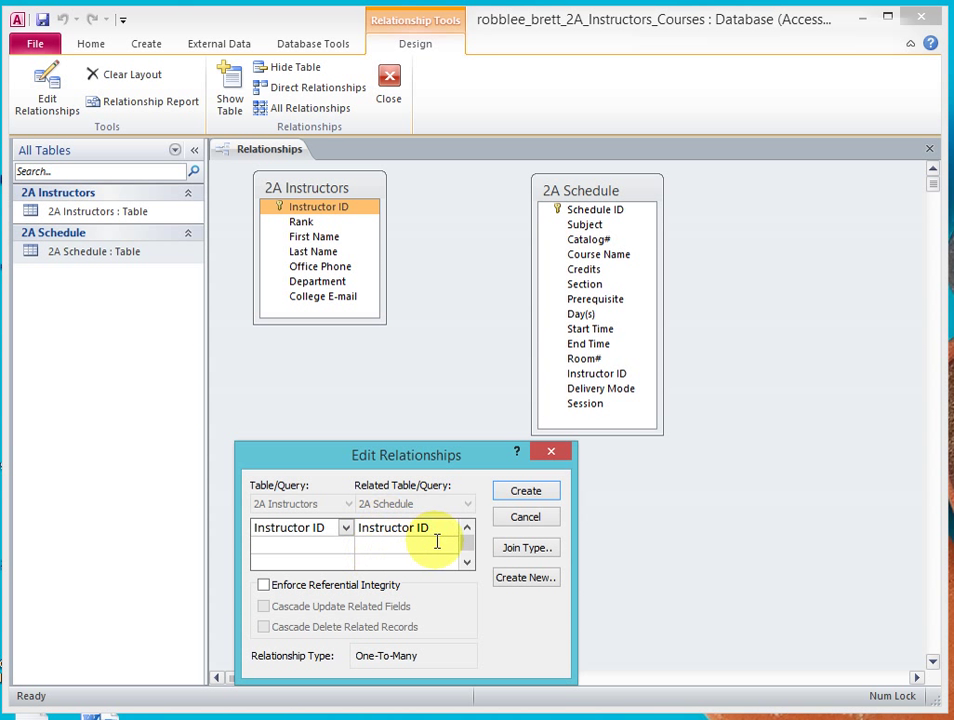
{"action": "left_click", "coordinate": [264, 586]}
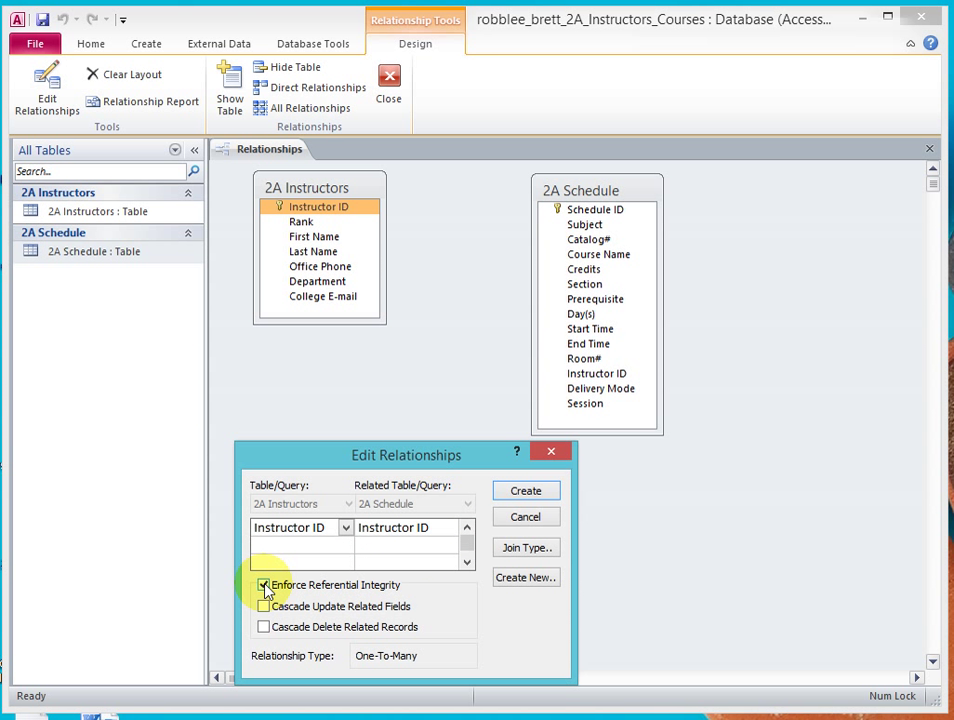
{"action": "left_click", "coordinate": [525, 491]}
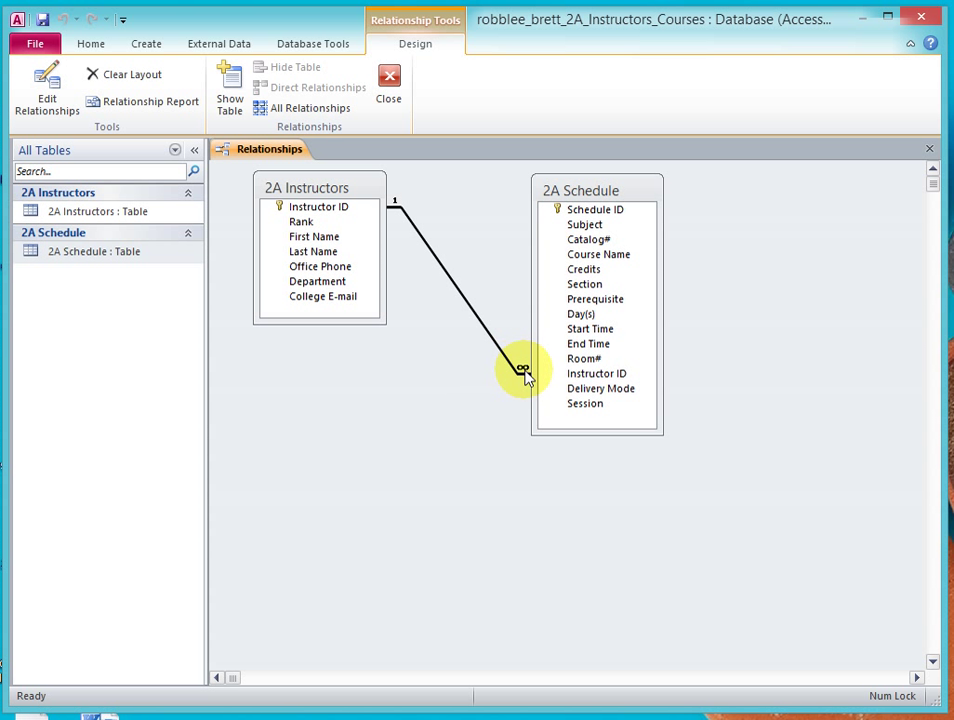
{"action": "left_click", "coordinate": [366, 211]}
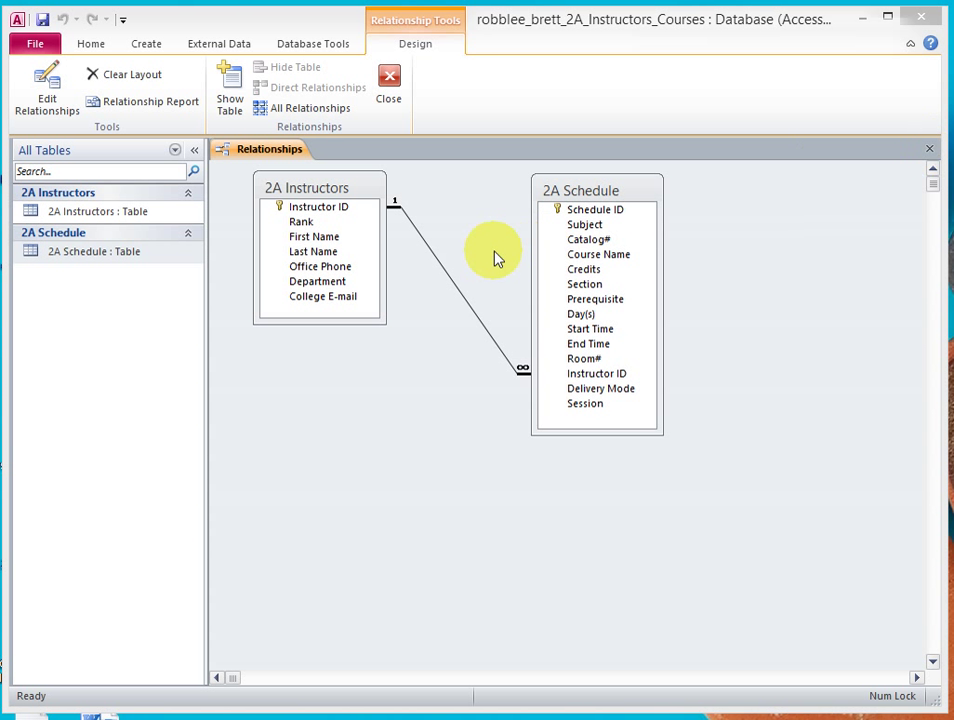
Delete the Instructor ID relationship line, confirm with Yes, and reopen the 2A Instructors datasheet
{"action": "left_click", "coordinate": [447, 277]}
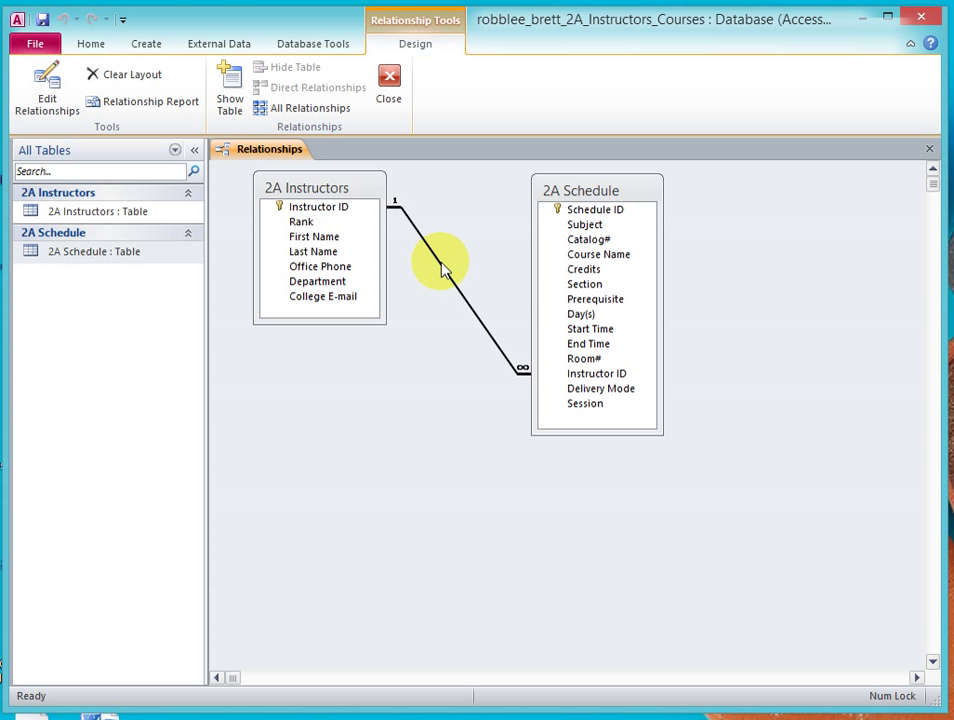
{"action": "key", "text": "Delete"}
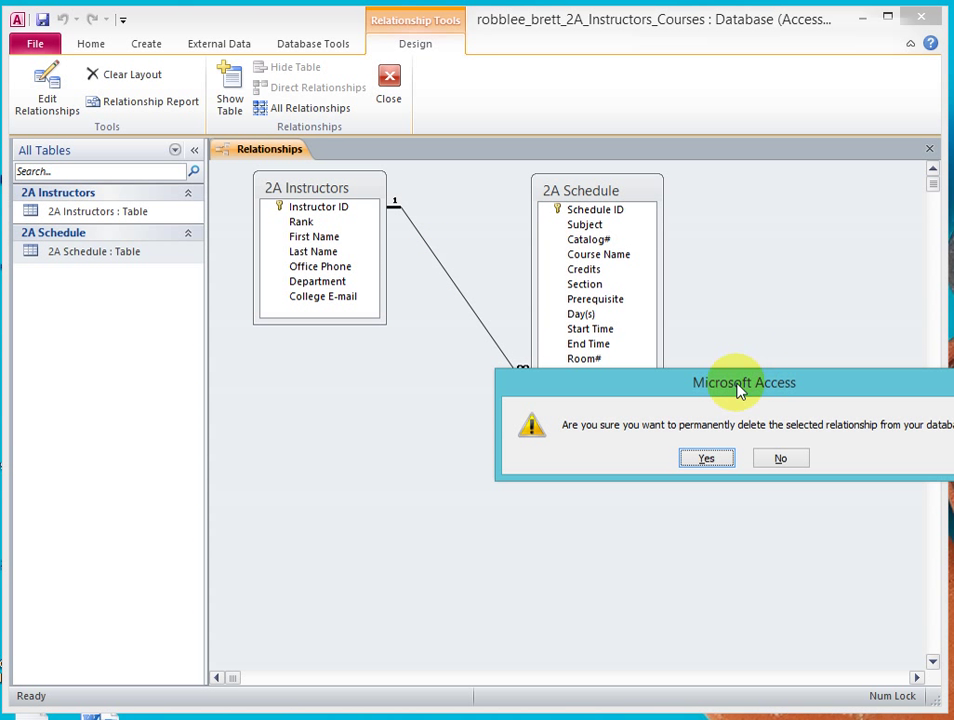
{"action": "left_click", "coordinate": [697, 461]}
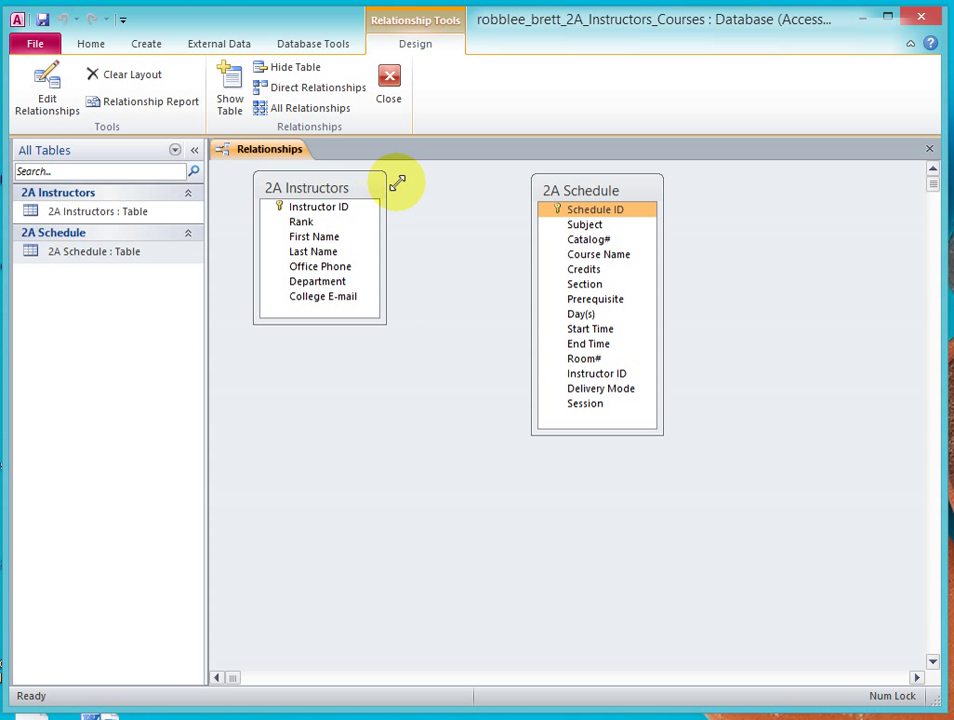
{"action": "double_click", "coordinate": [108, 218]}
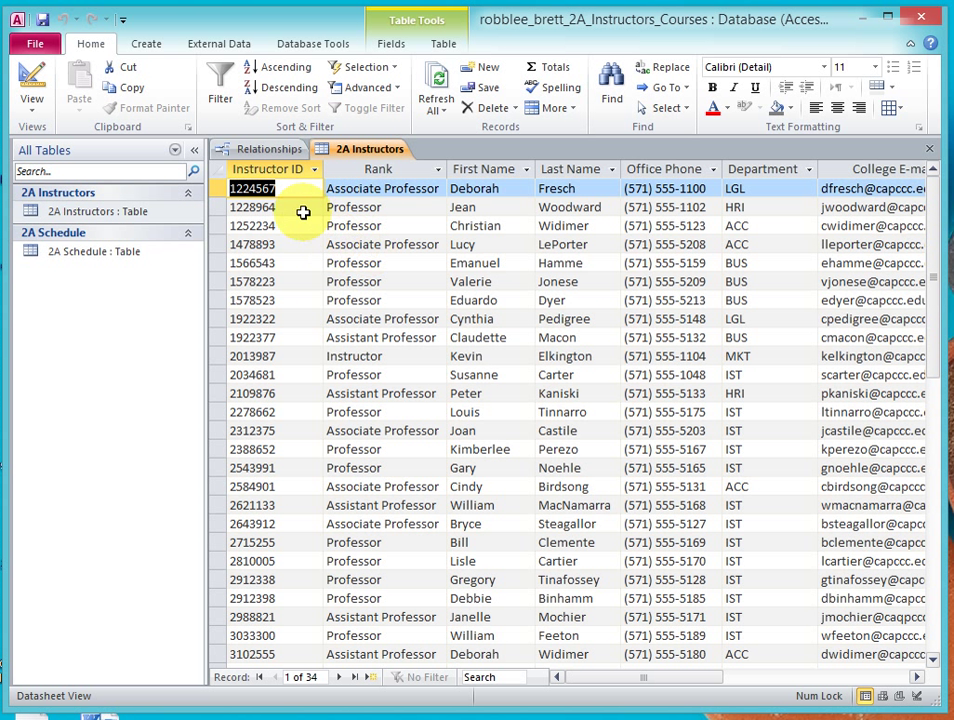
{"action": "right_click", "coordinate": [374, 152]}
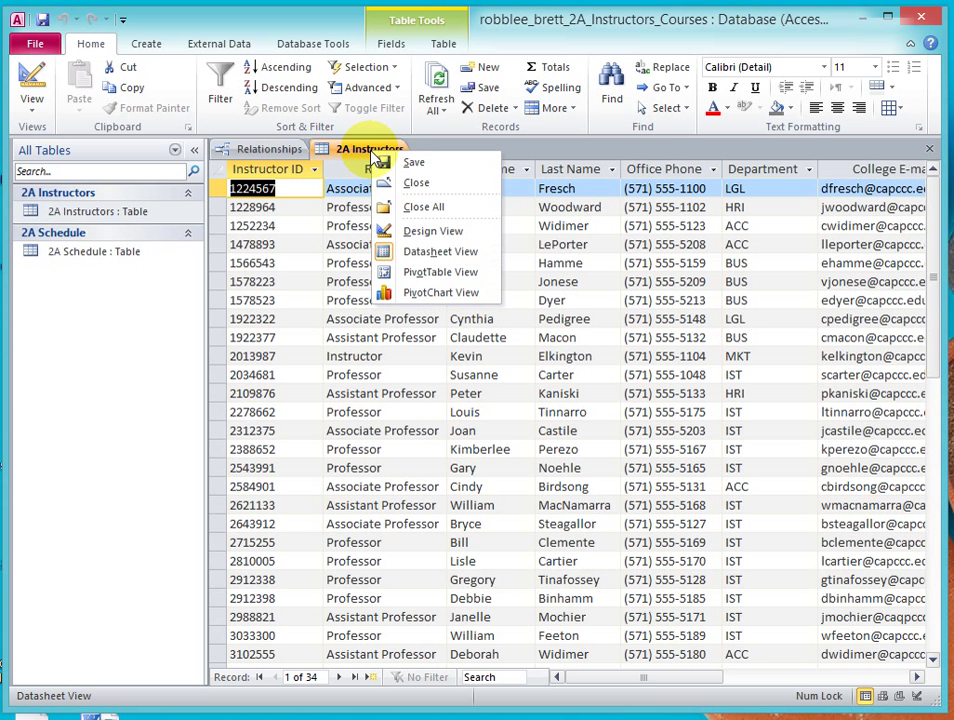
{"action": "left_click", "coordinate": [407, 232]}
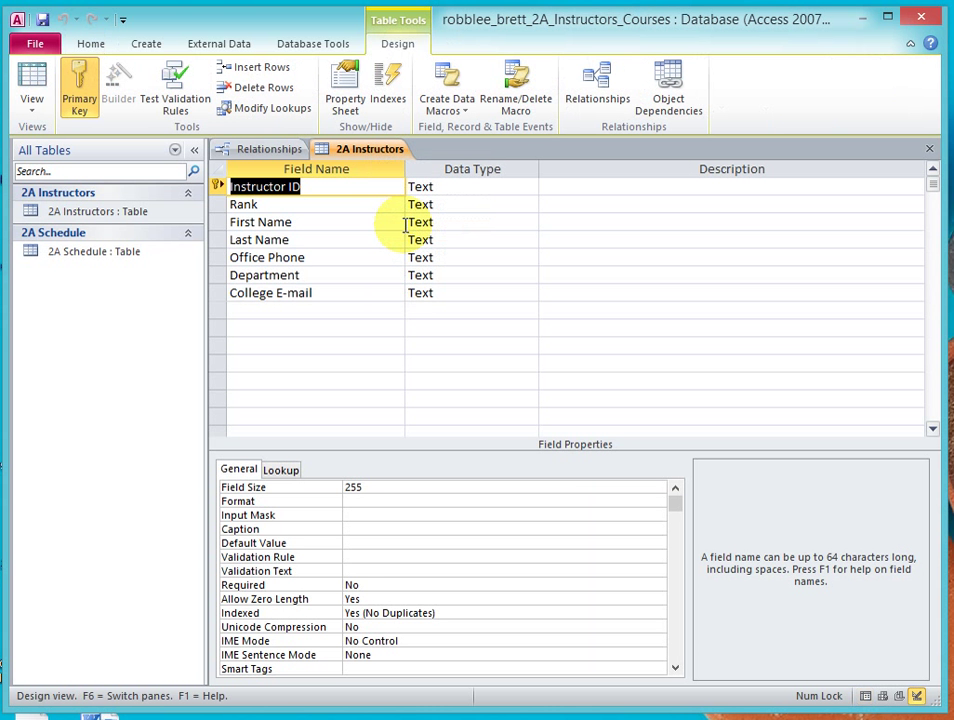
{"action": "left_click", "coordinate": [311, 206]}
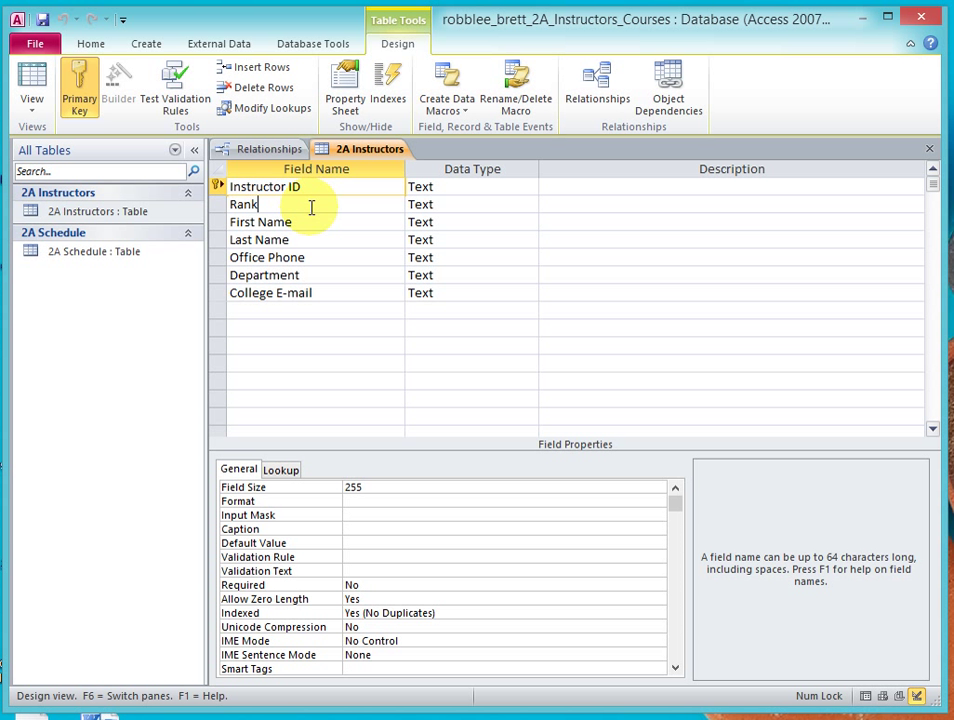
{"action": "left_click", "coordinate": [309, 189]}
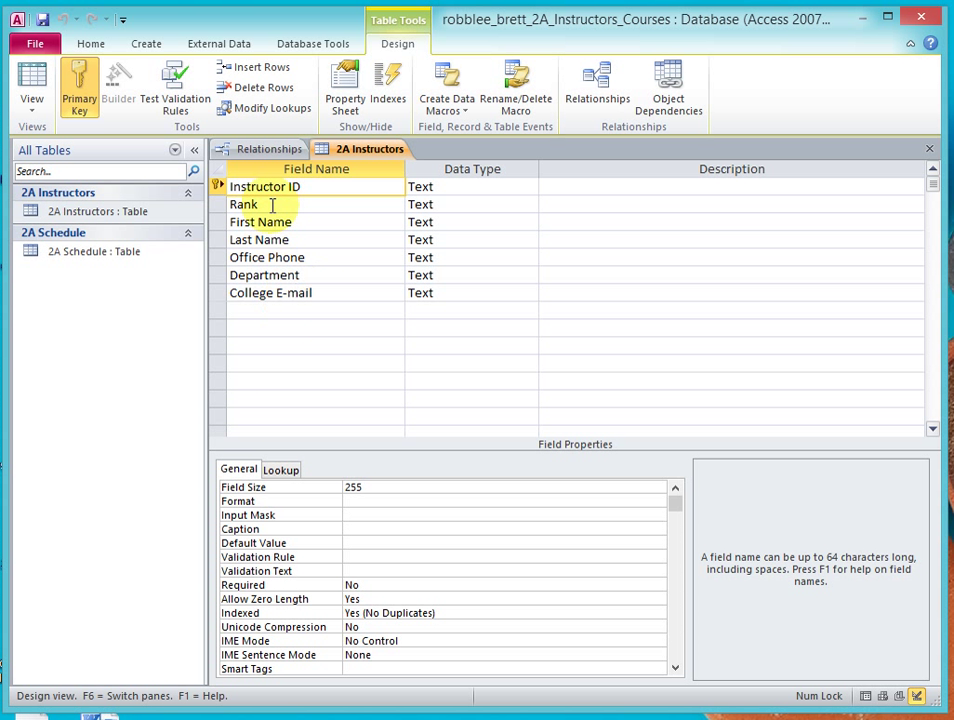
{"action": "right_click", "coordinate": [380, 152]}
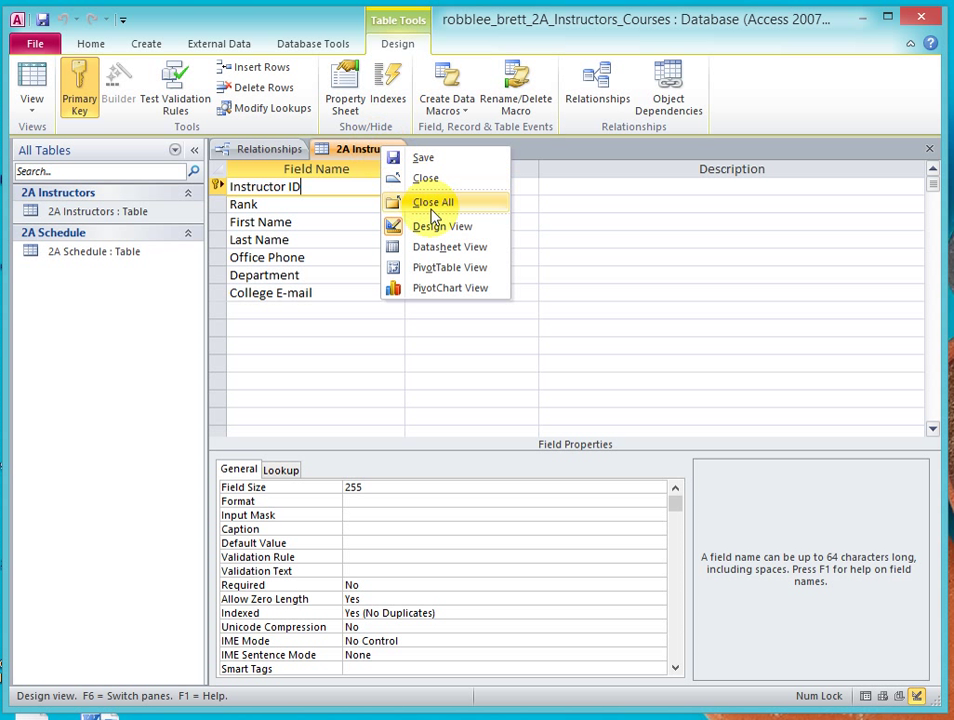
{"action": "left_click", "coordinate": [440, 247]}
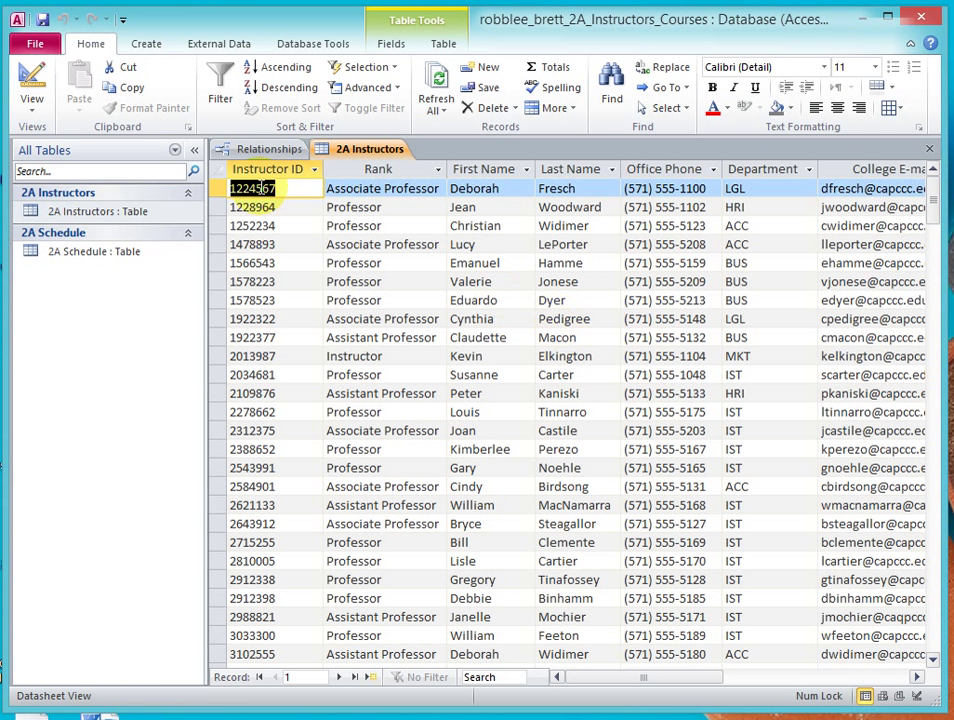
{"action": "left_click", "coordinate": [194, 155]}
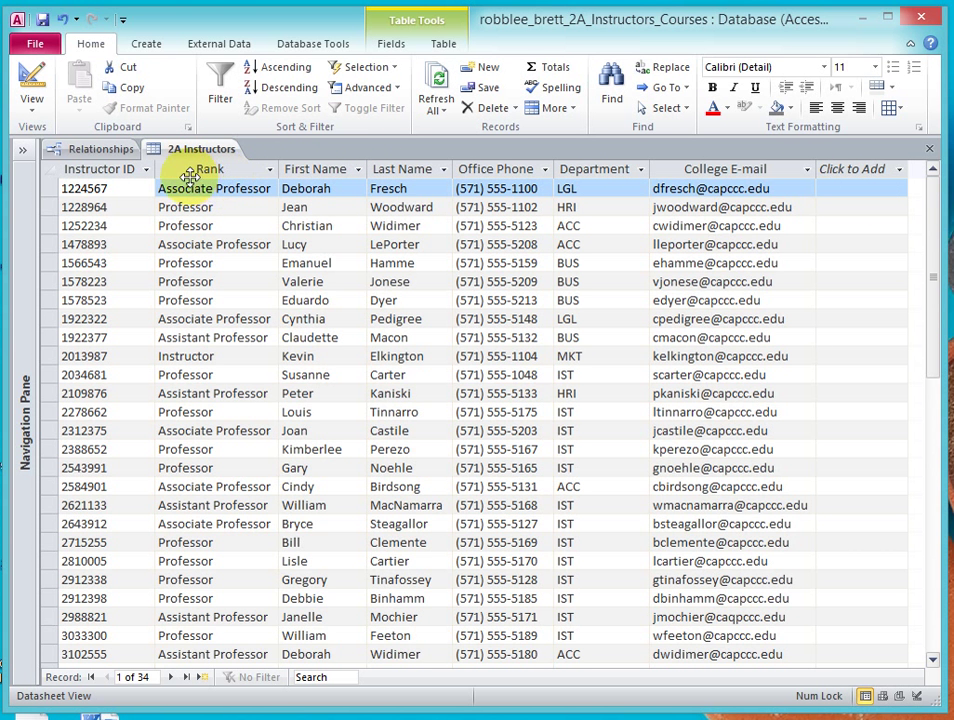
{"action": "left_click", "coordinate": [22, 151]}
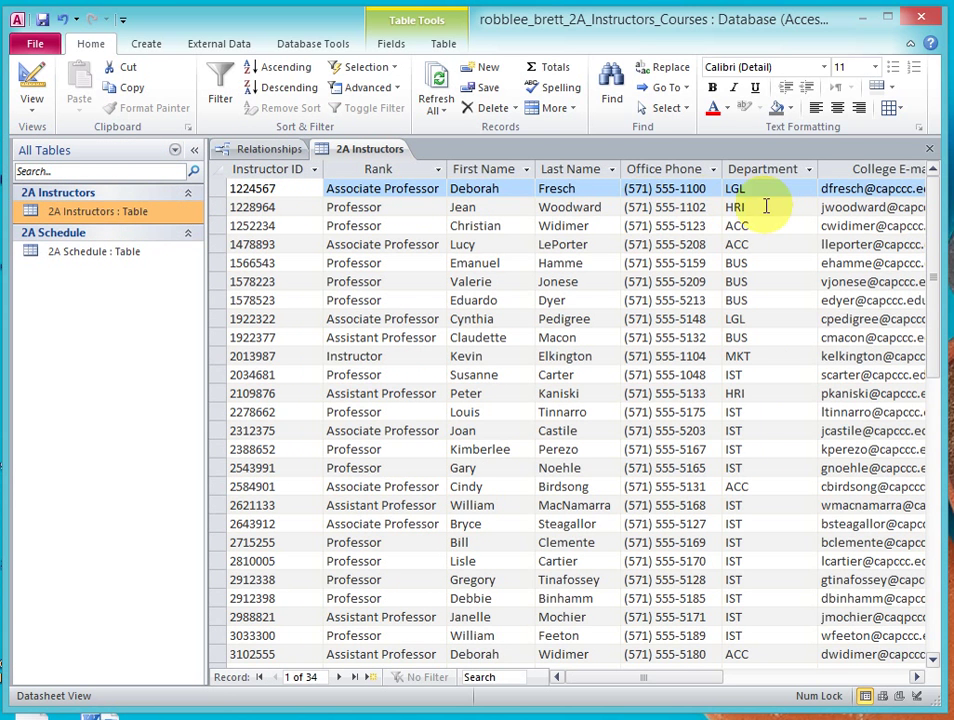
{"action": "left_click", "coordinate": [78, 255]}
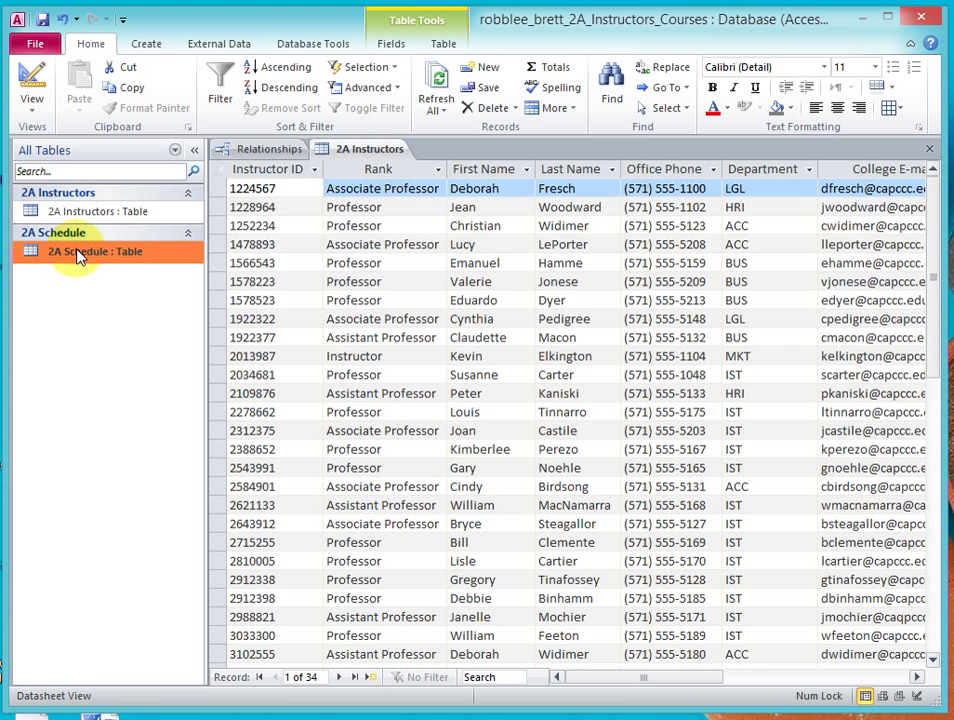
Open 2A Schedule in Design View and select its Instructor ID field to show its properties
{"action": "double_click", "coordinate": [79, 255]}
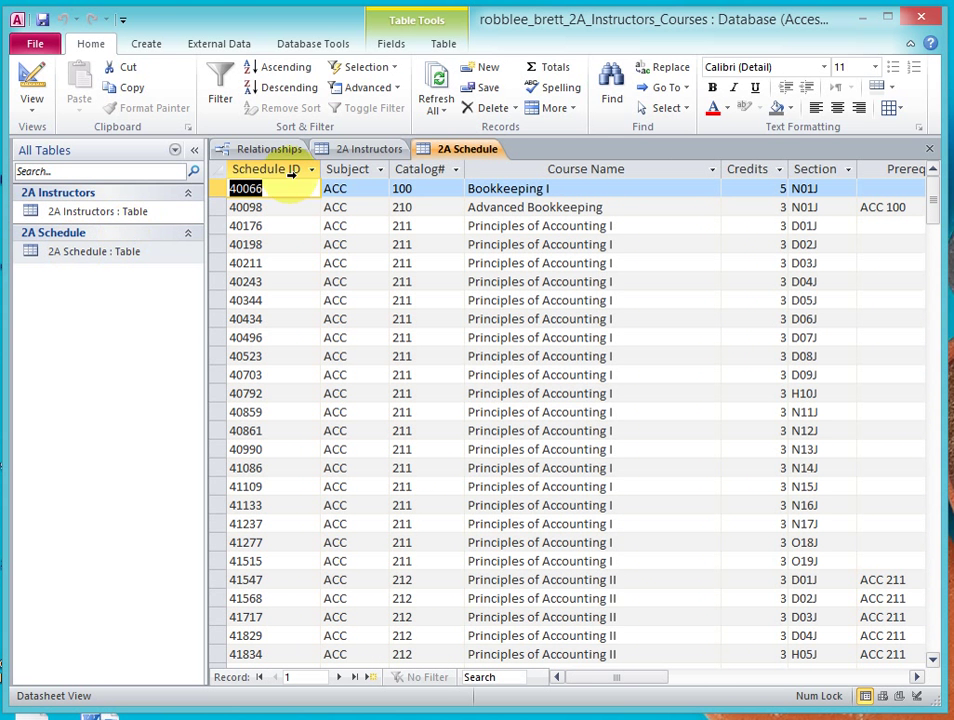
{"action": "right_click", "coordinate": [468, 156]}
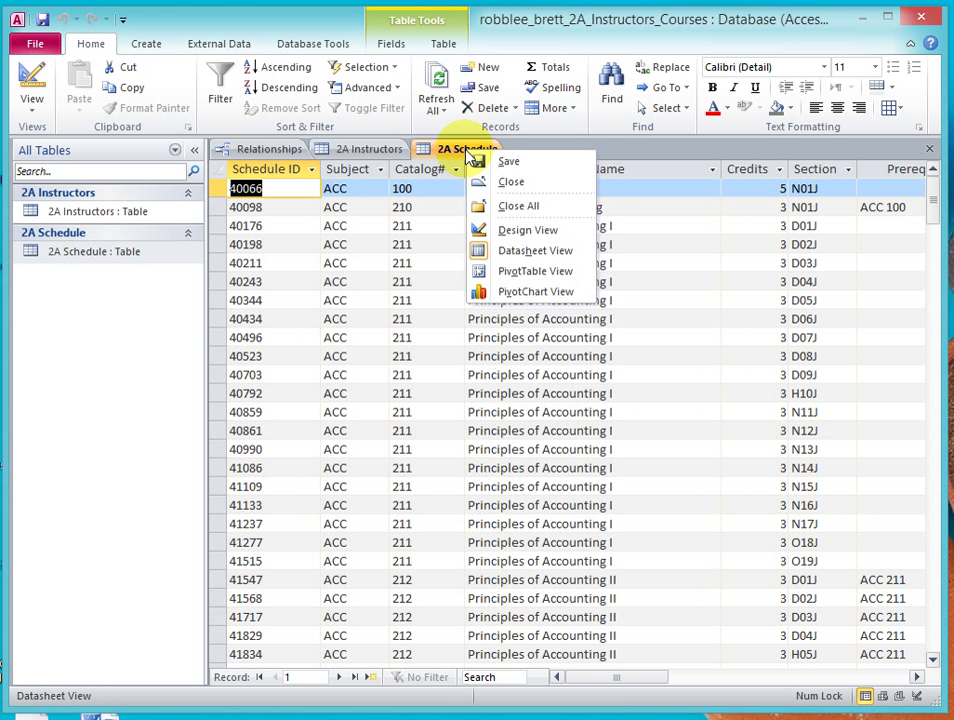
{"action": "left_click", "coordinate": [530, 231]}
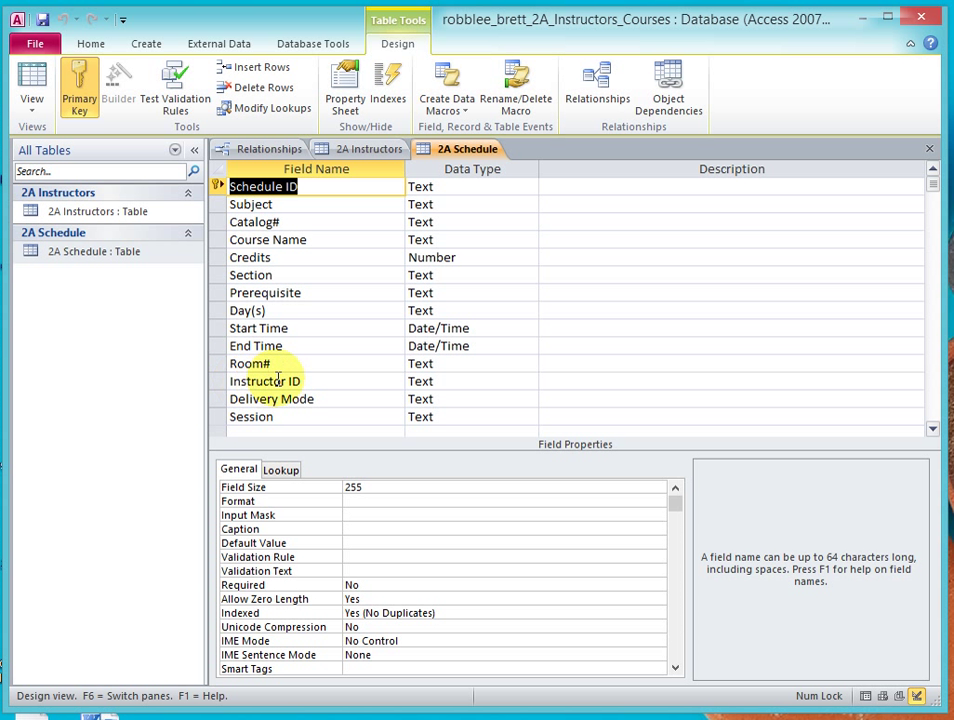
{"action": "left_click", "coordinate": [350, 381]}
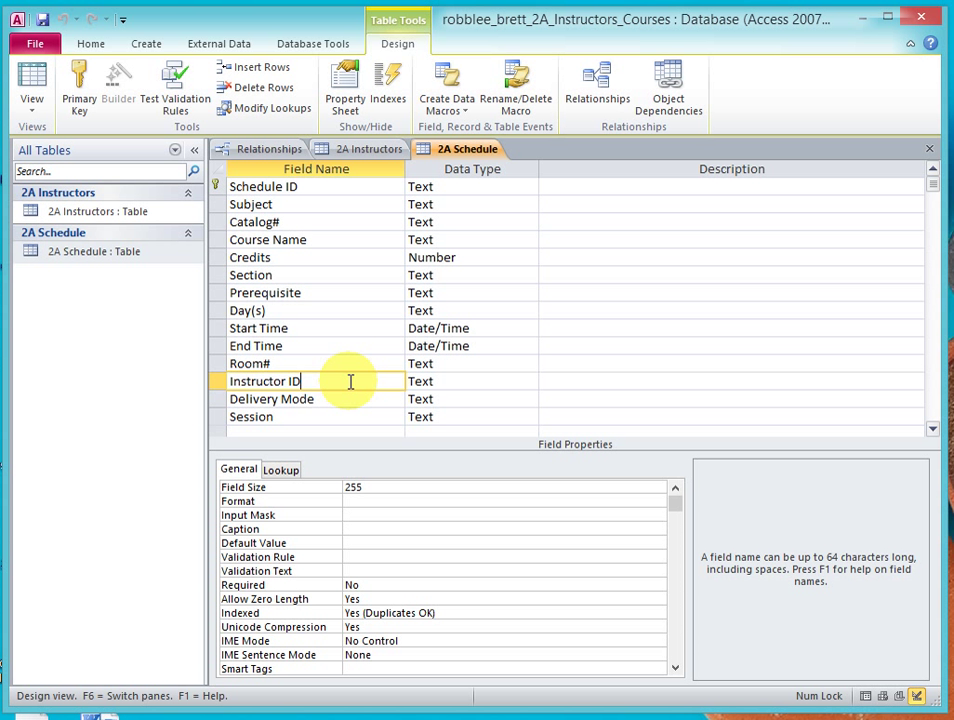
Switch the 2A Instructors table to Design View
{"action": "left_click", "coordinate": [370, 149]}
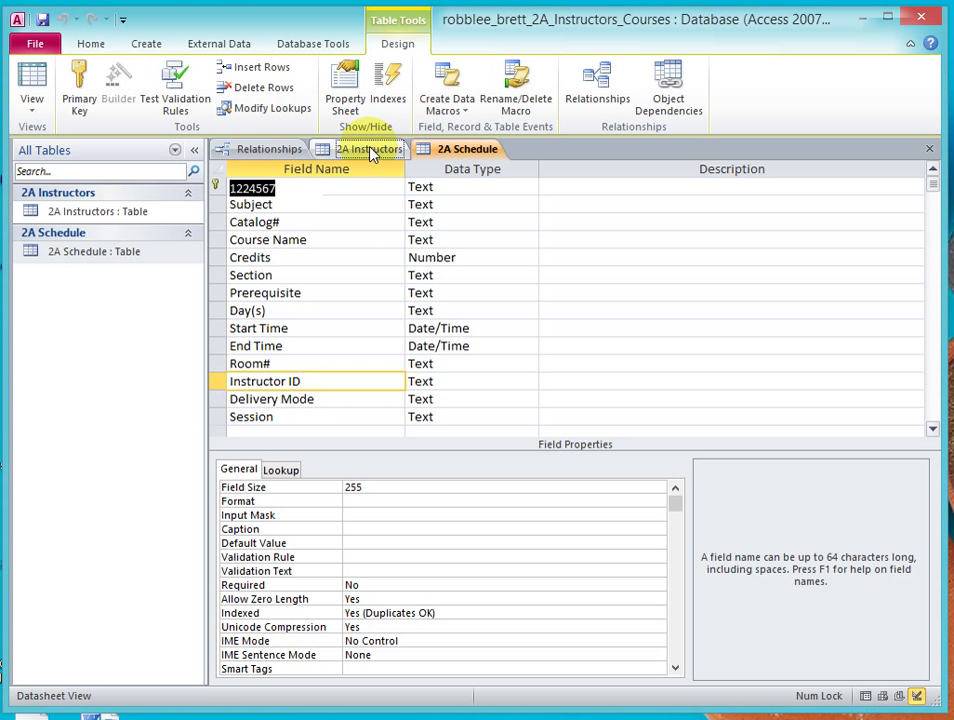
{"action": "right_click", "coordinate": [370, 149]}
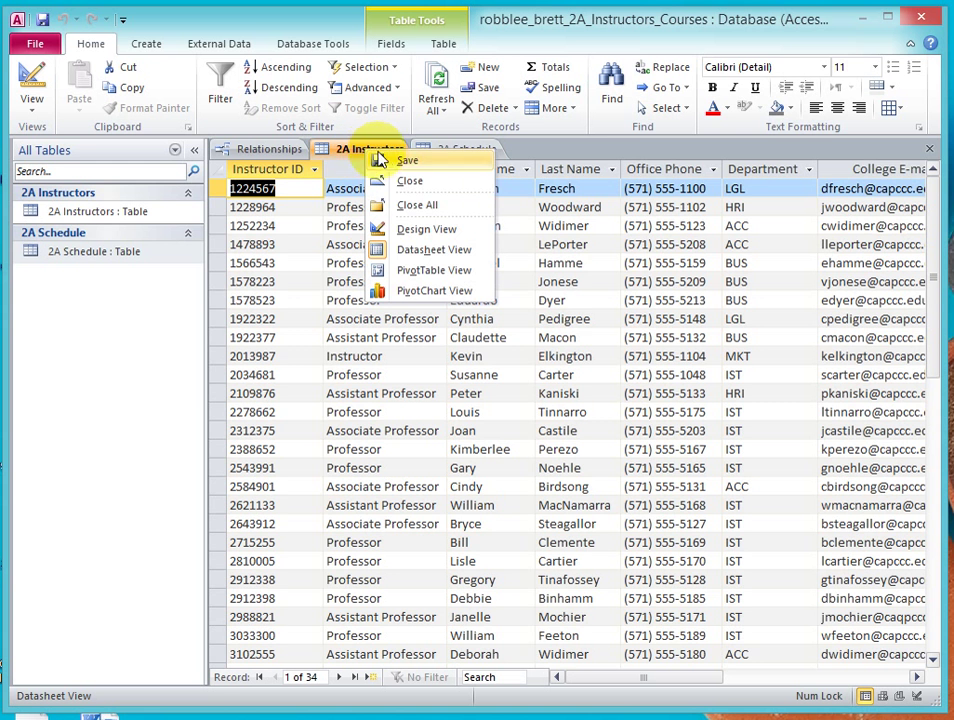
{"action": "left_click", "coordinate": [409, 228]}
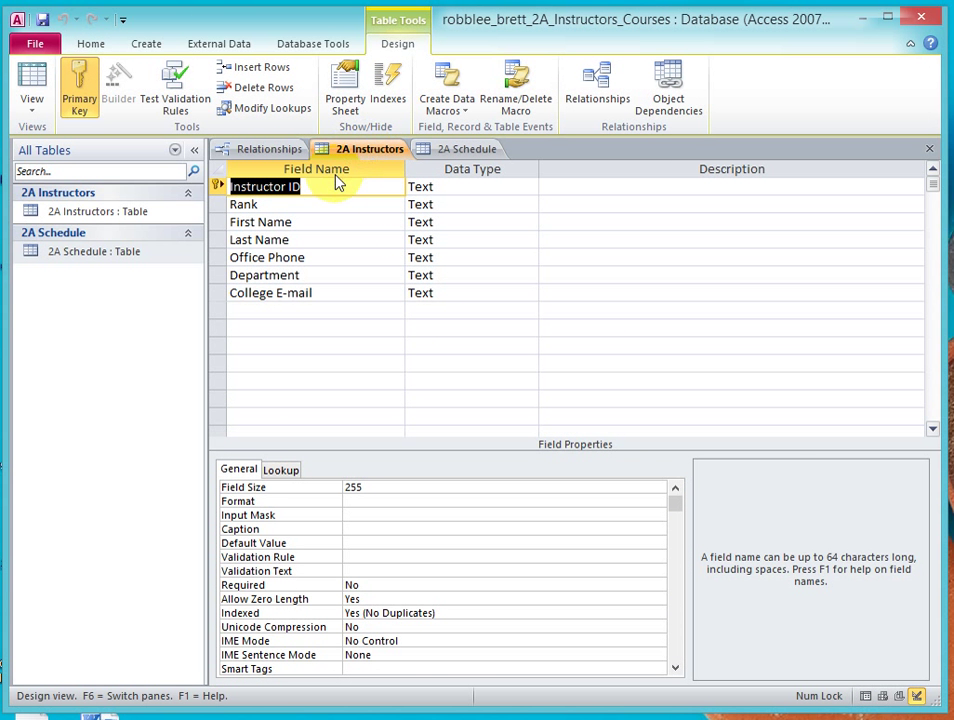
Compare the Instructor ID field in the 2A Schedule and 2A Instructors designs
{"action": "left_click", "coordinate": [468, 150]}
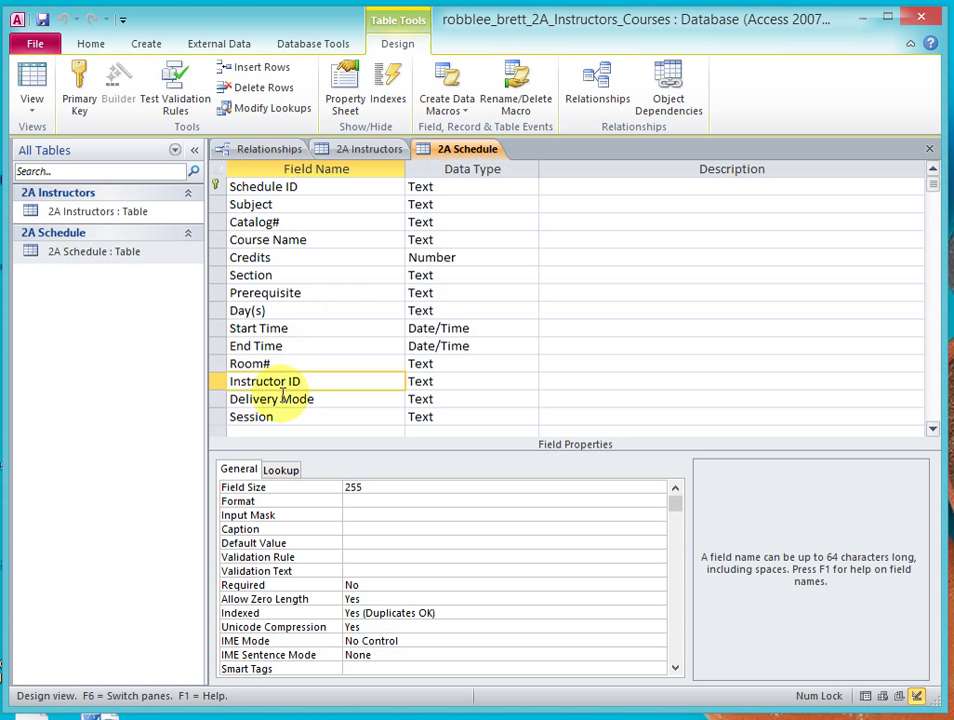
{"action": "left_click", "coordinate": [366, 152]}
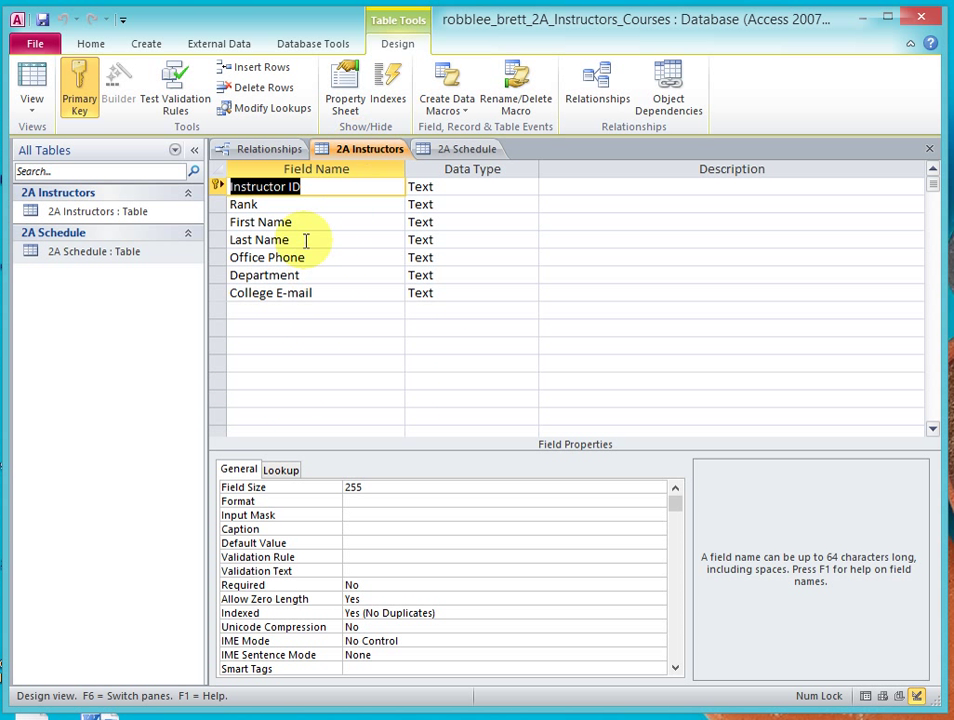
{"action": "left_click", "coordinate": [467, 150]}
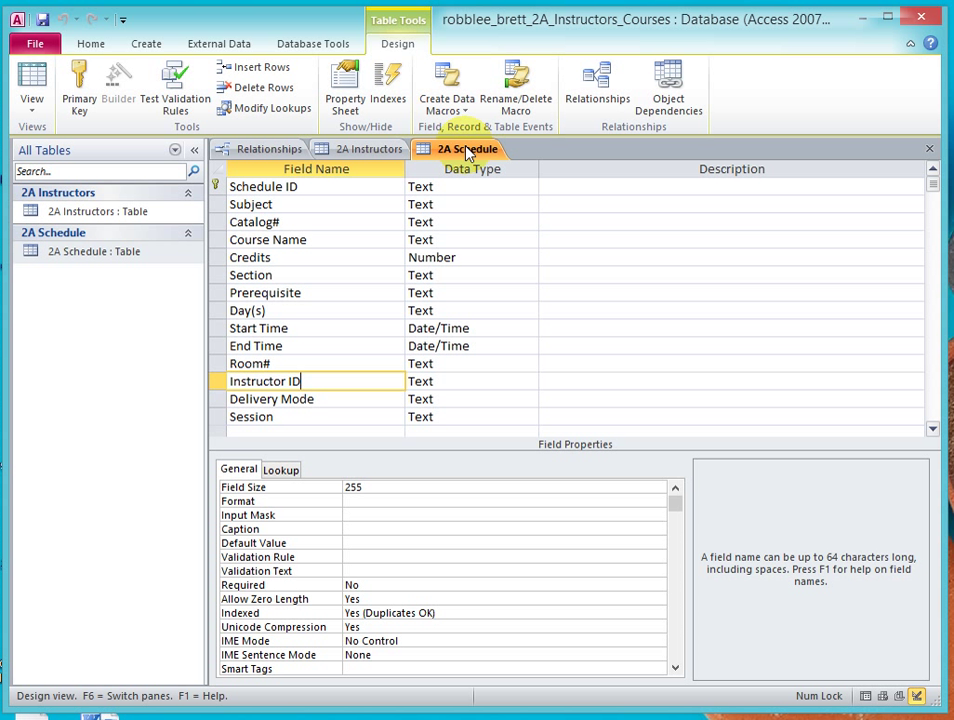
{"action": "left_click", "coordinate": [340, 389]}
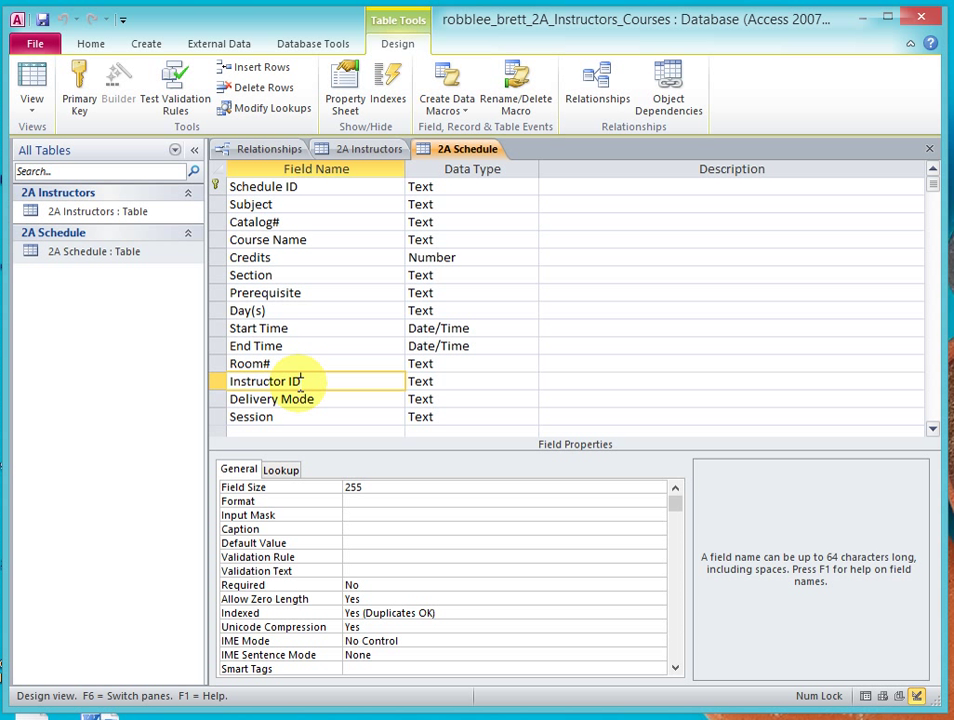
{"action": "left_click", "coordinate": [368, 149]}
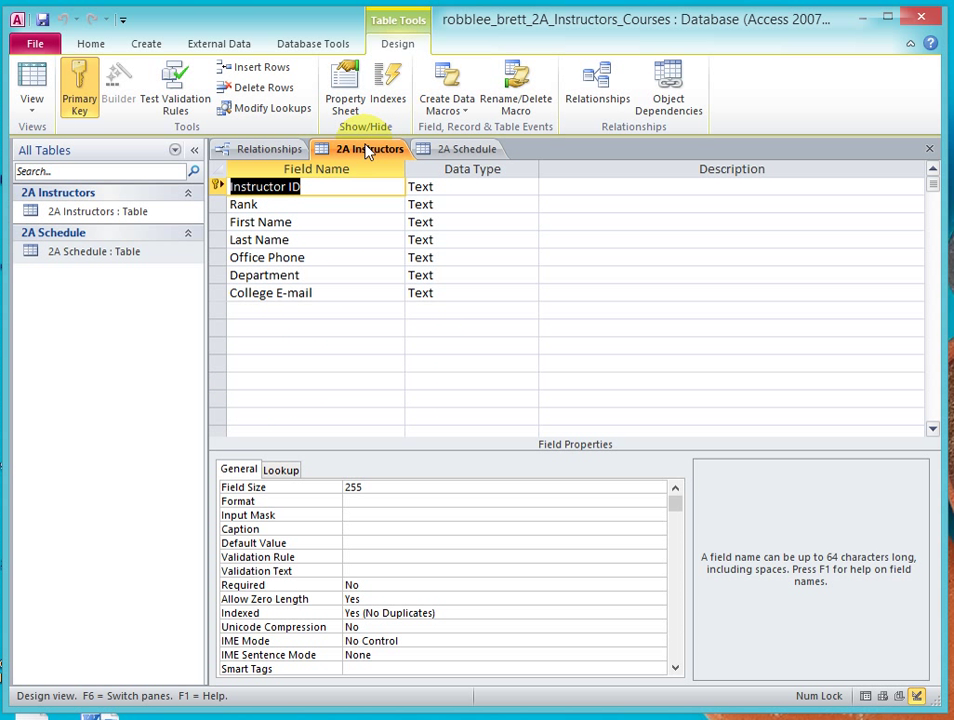